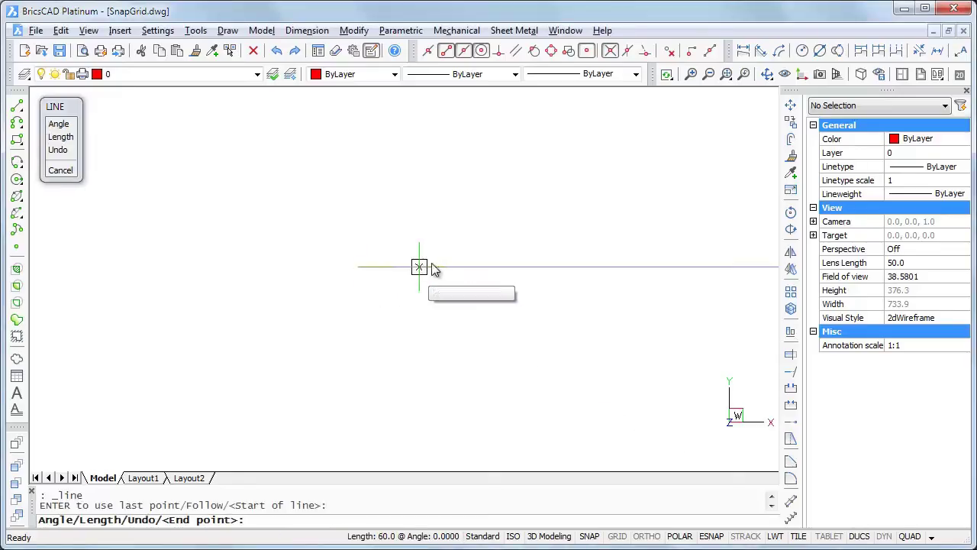
Finish the red line with a downward step and lower horizontal segment, then show the grid.
click(440, 266)
click(440, 328)
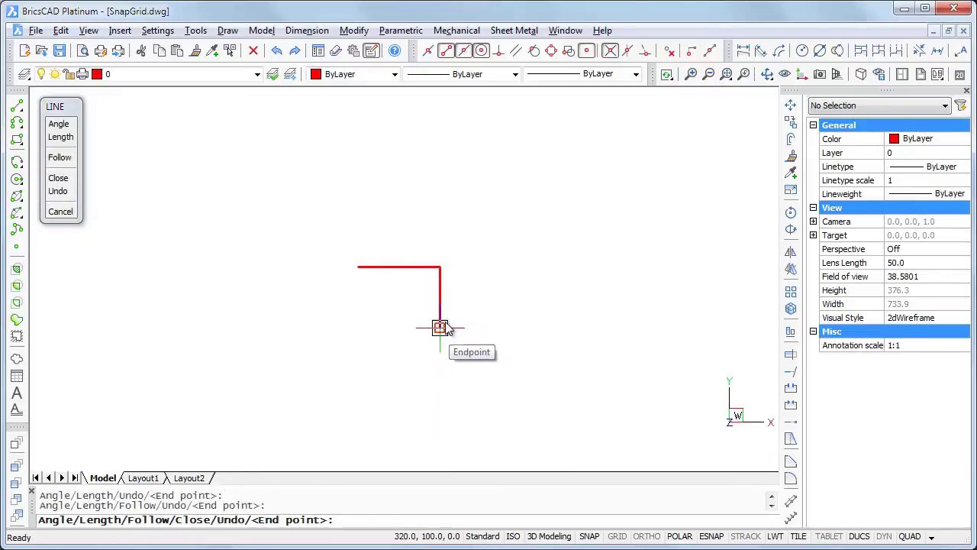
click(541, 328)
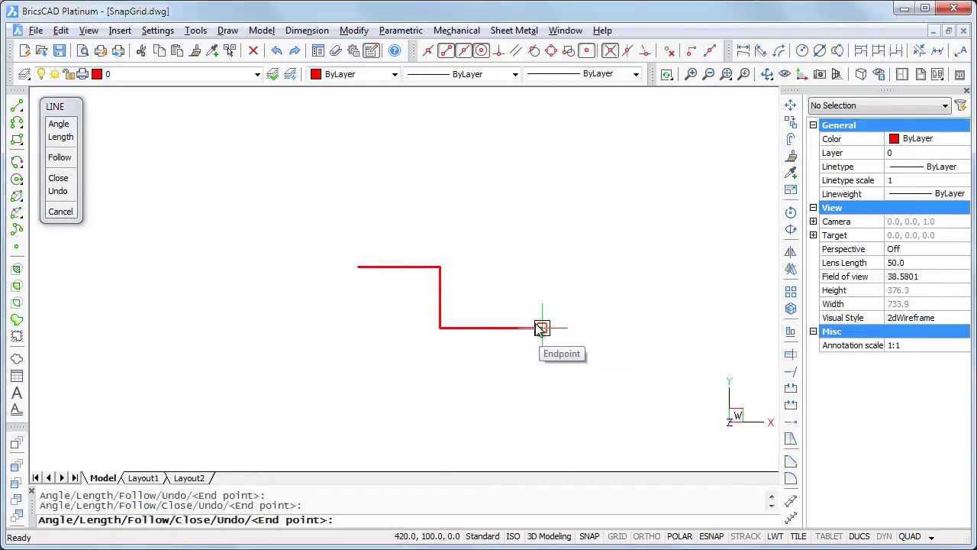
right_click(541, 328)
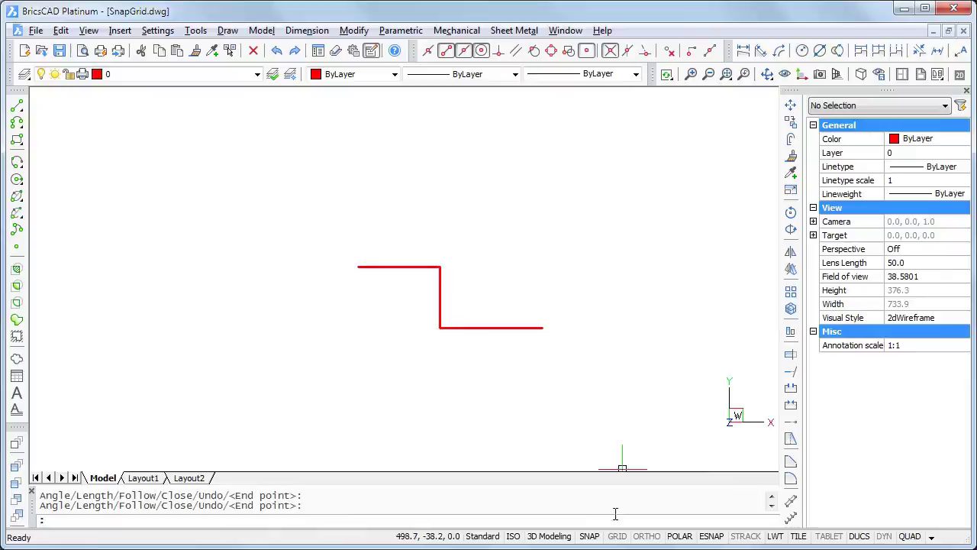
click(616, 536)
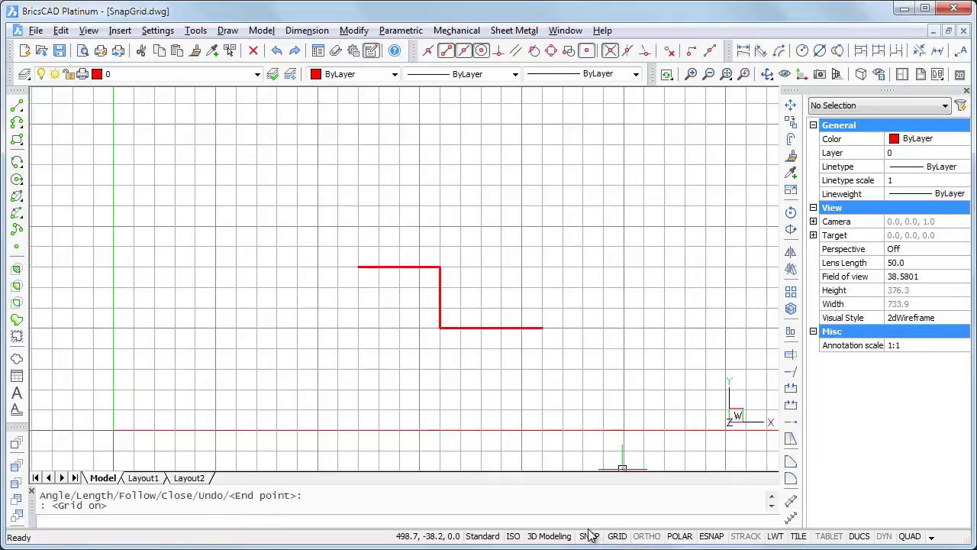
With snap off, start a new red line with two free slanted segments.
click(589, 537)
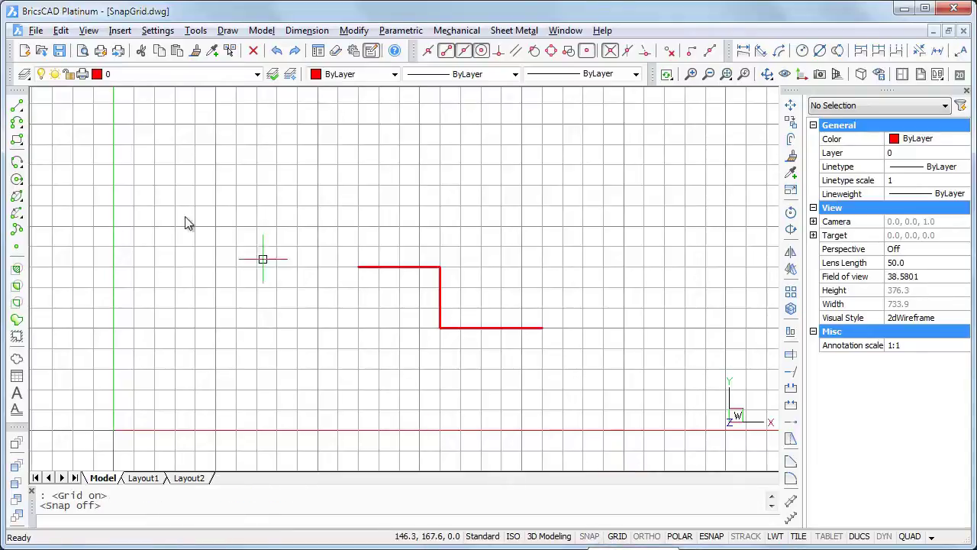
click(17, 106)
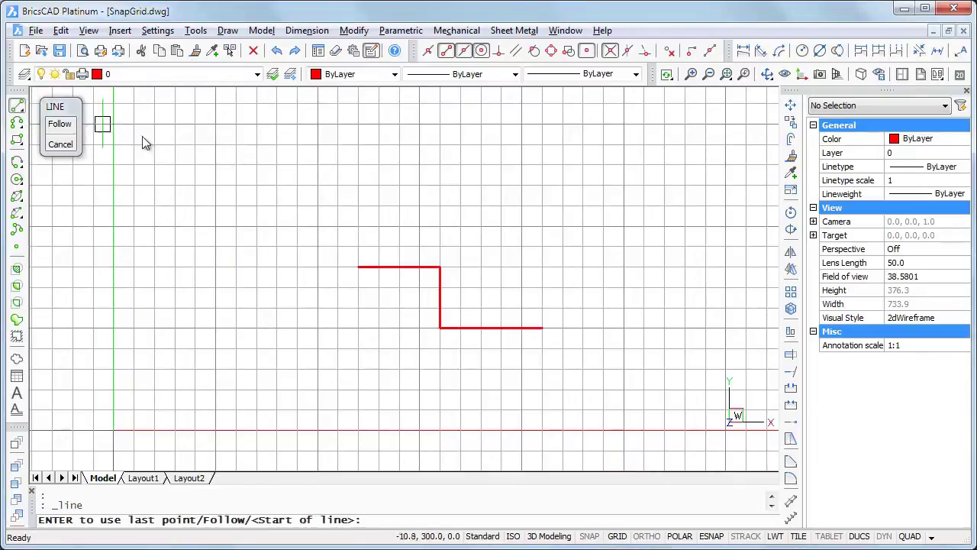
click(303, 174)
click(479, 242)
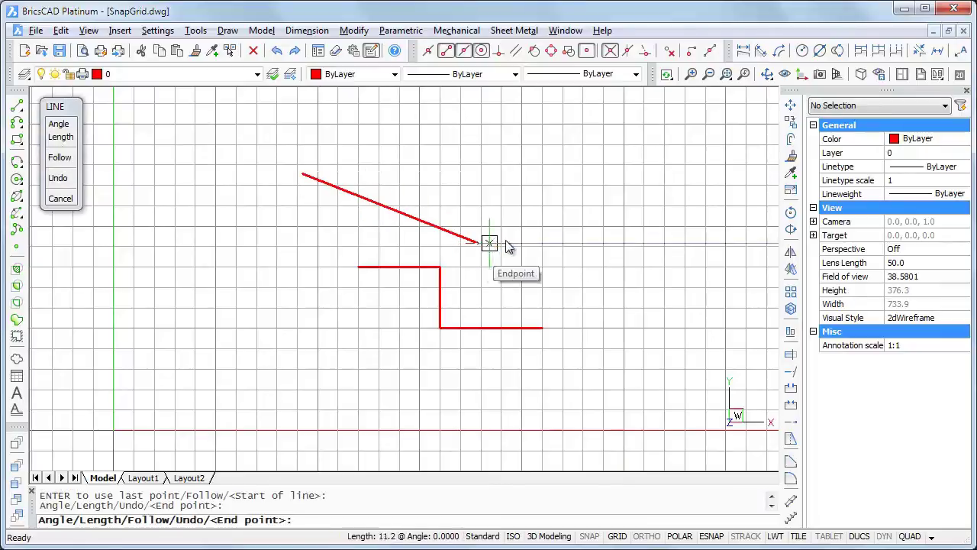
click(527, 294)
With snap back on, add a vertical and a horizontal step, end the line, and hide the grid.
click(599, 538)
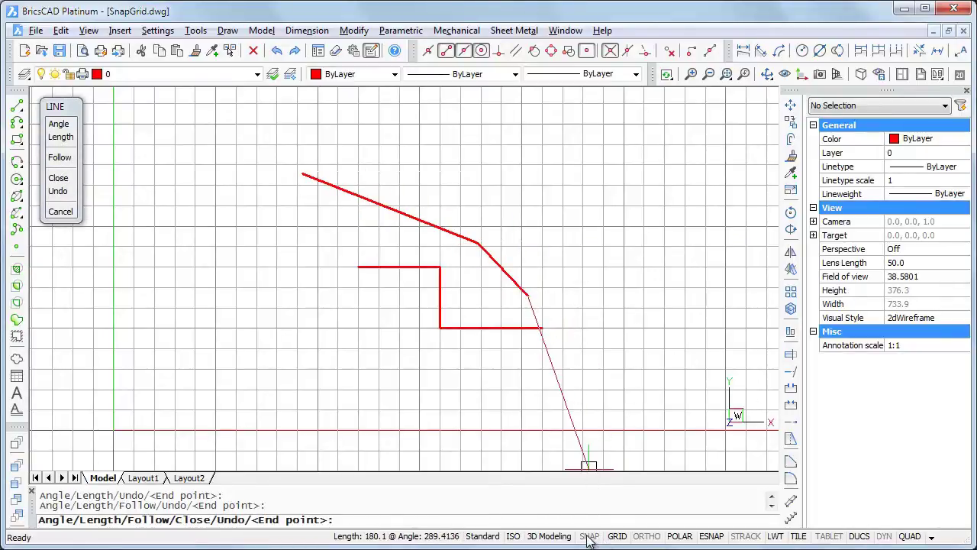
click(525, 389)
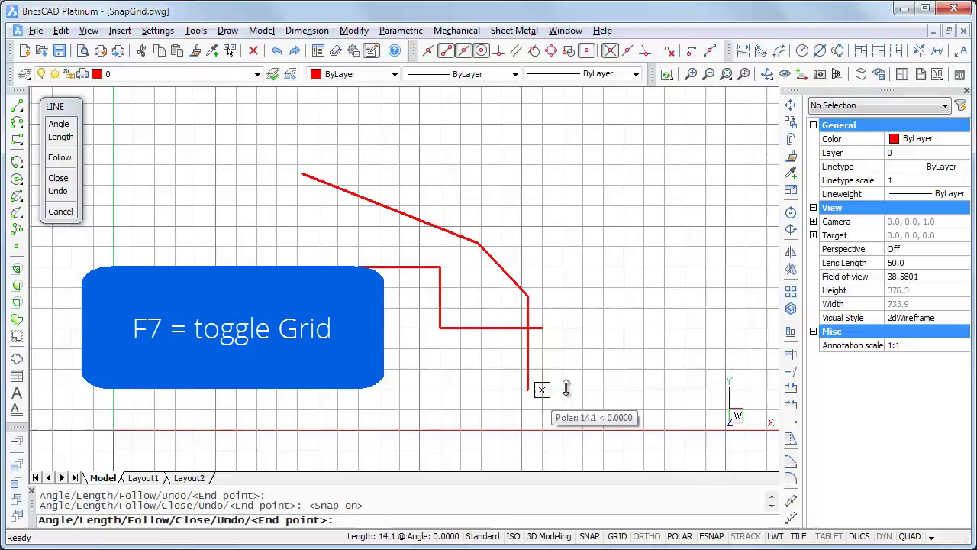
click(623, 390)
key(Return)
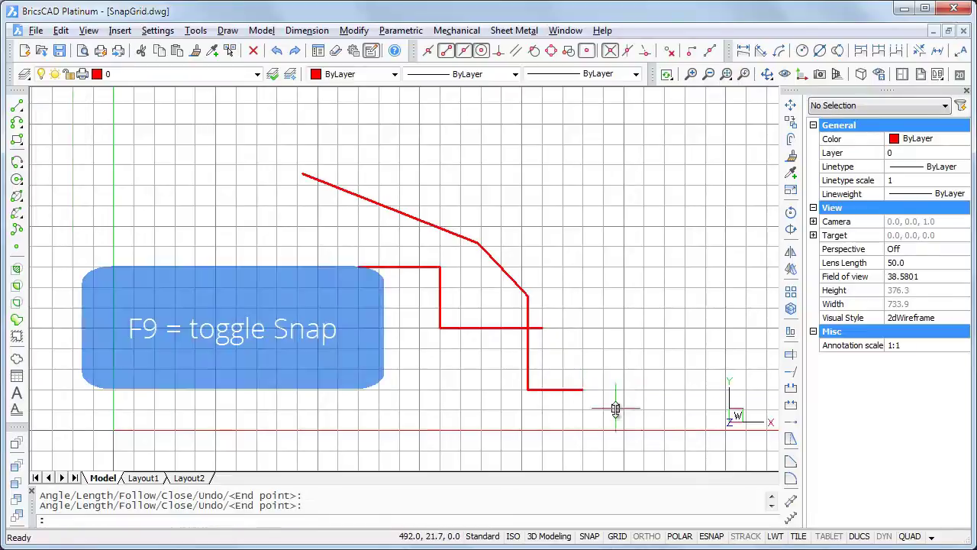
click(617, 536)
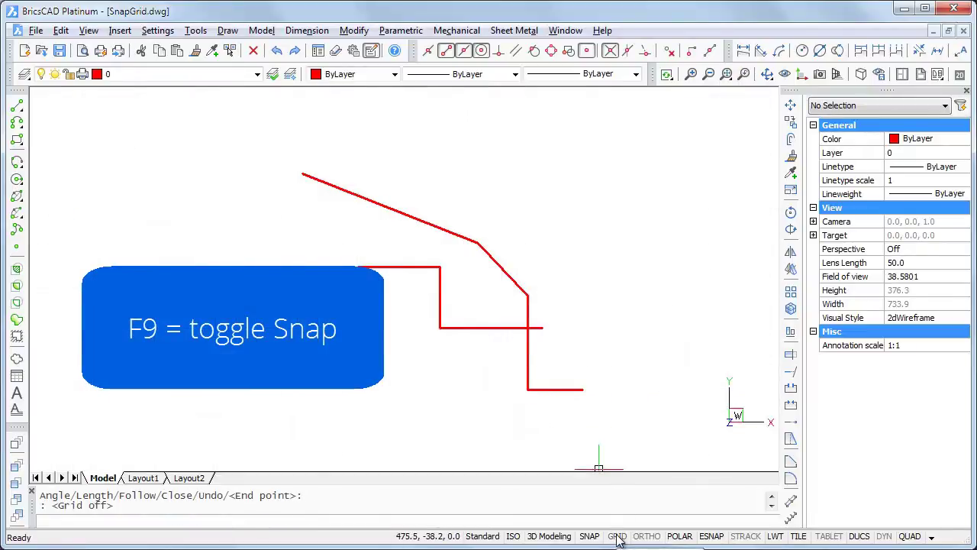
Toggle SNAP off in the status bar.
click(589, 537)
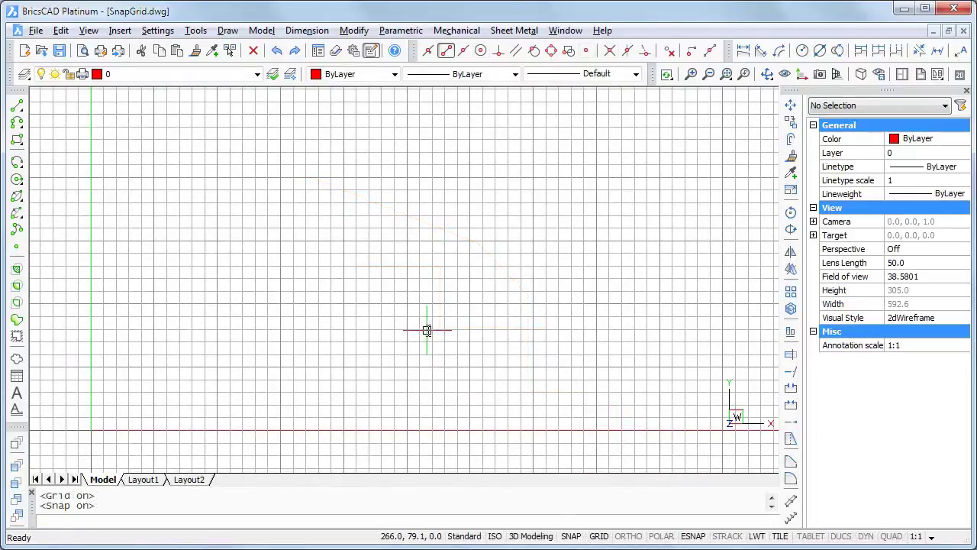
Set the grid spacing to 25 with the GRID command.
text(GRID)
key(Return)
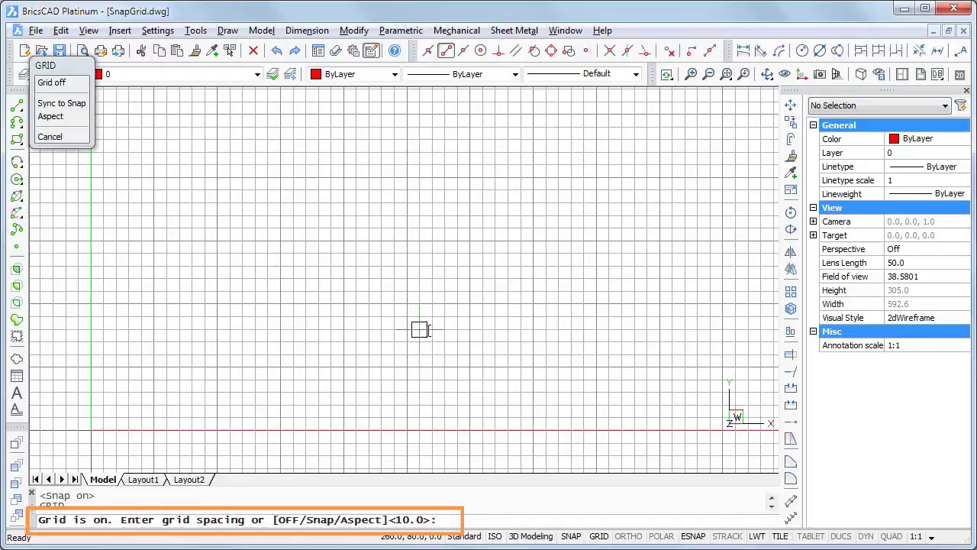
text(25)
key(Return)
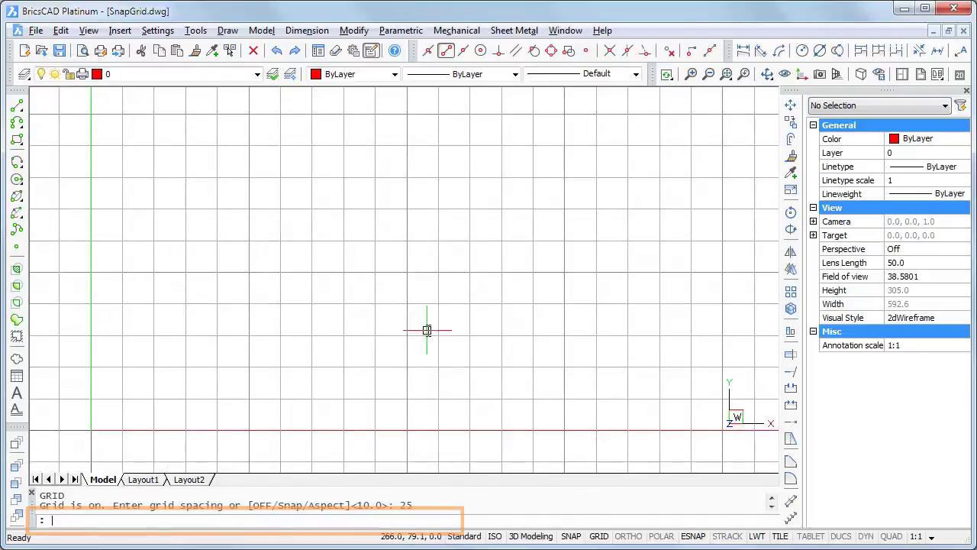
Set the snap spacing to 15 with the SNAP command.
text(sNAP)
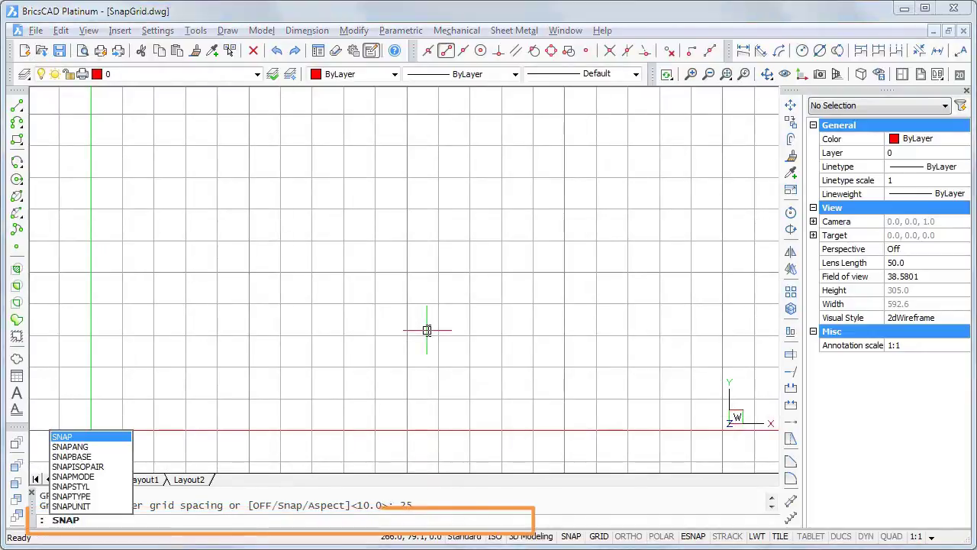
key(Return)
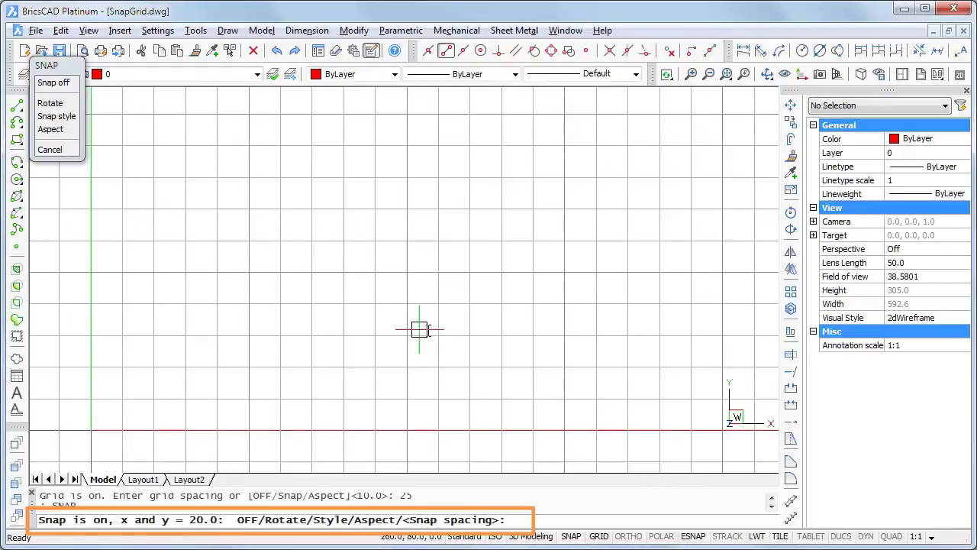
text(15)
key(Return)
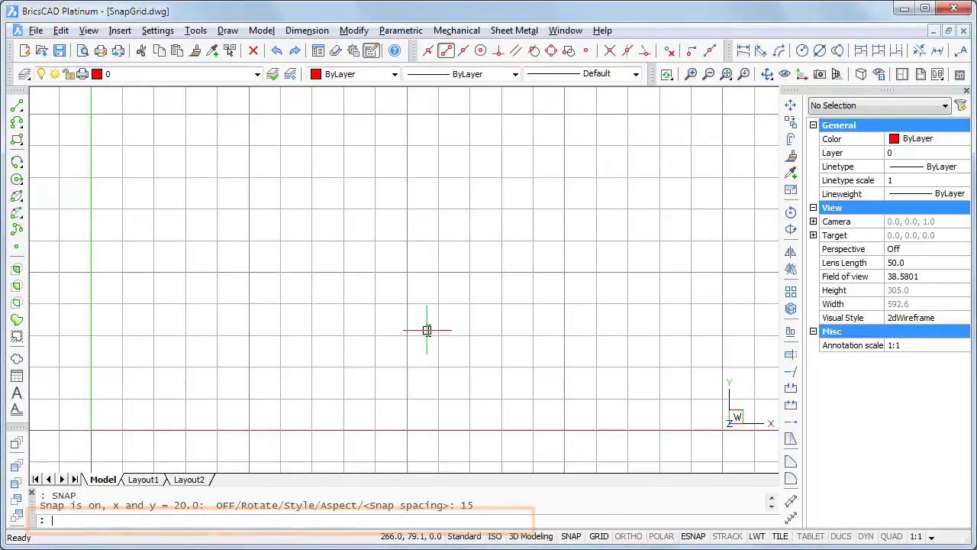
Draw a four-segment red line stepping down and right twice on the 15-unit snap.
click(16, 106)
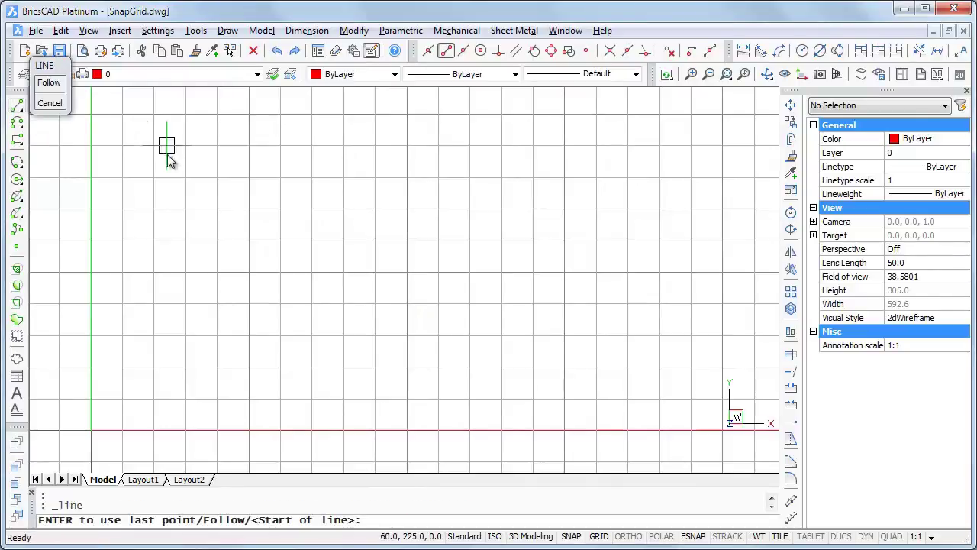
click(199, 161)
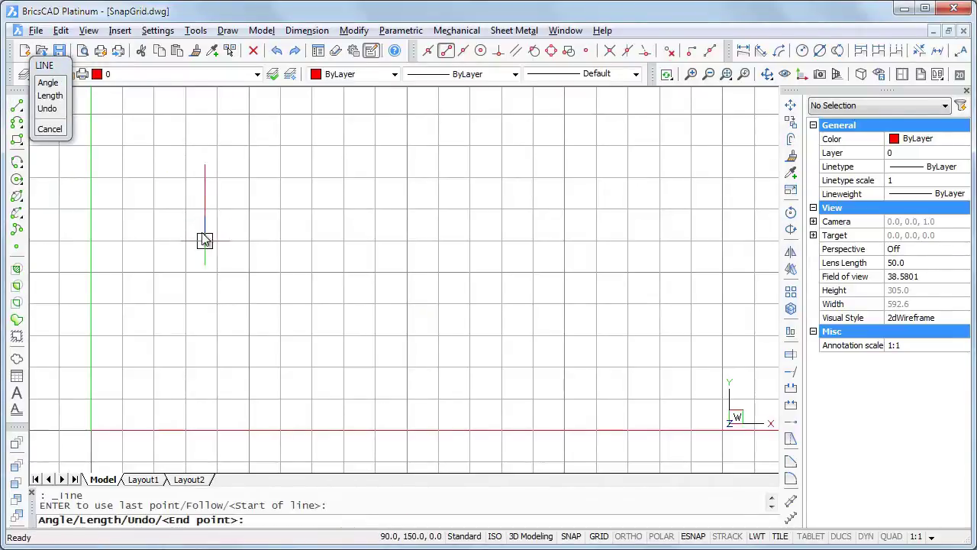
click(204, 241)
click(262, 241)
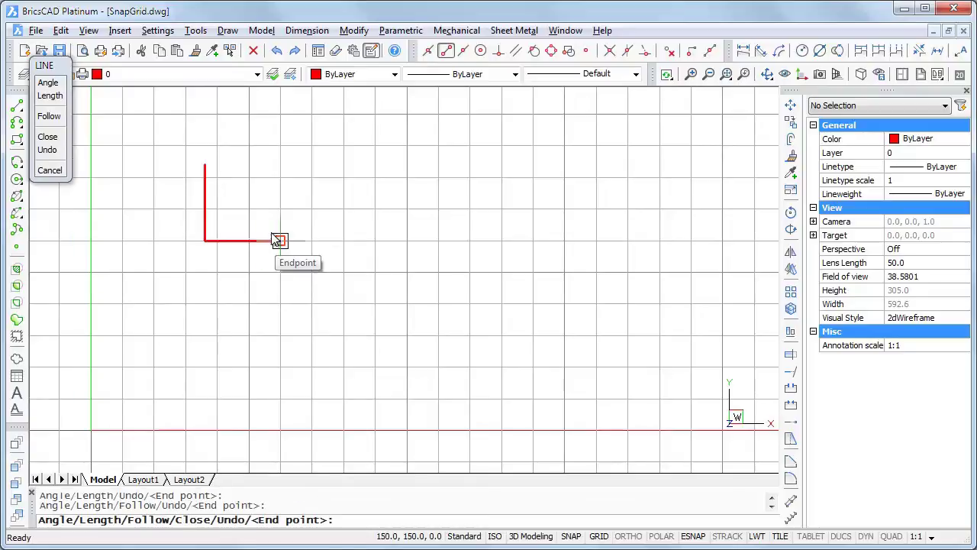
click(281, 297)
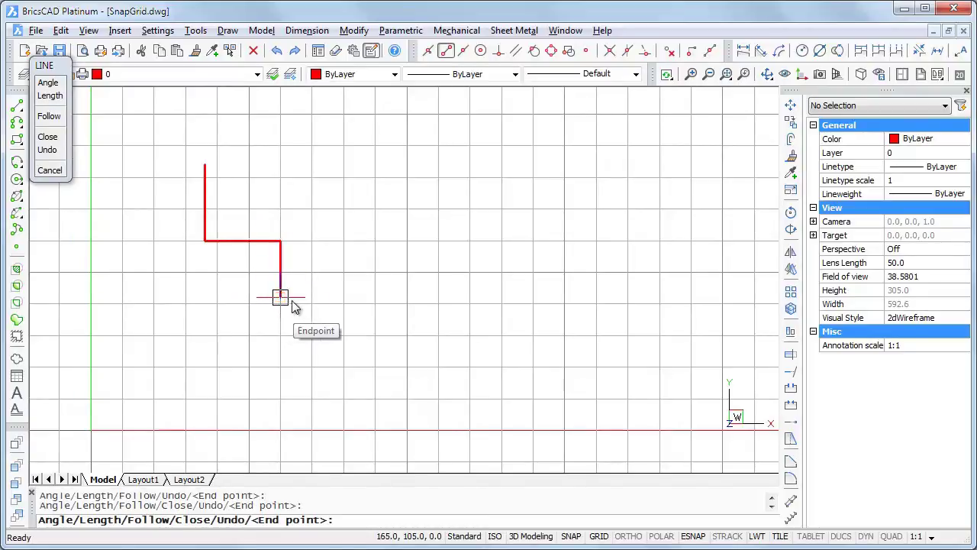
click(337, 297)
key(Return)
text(GRID)
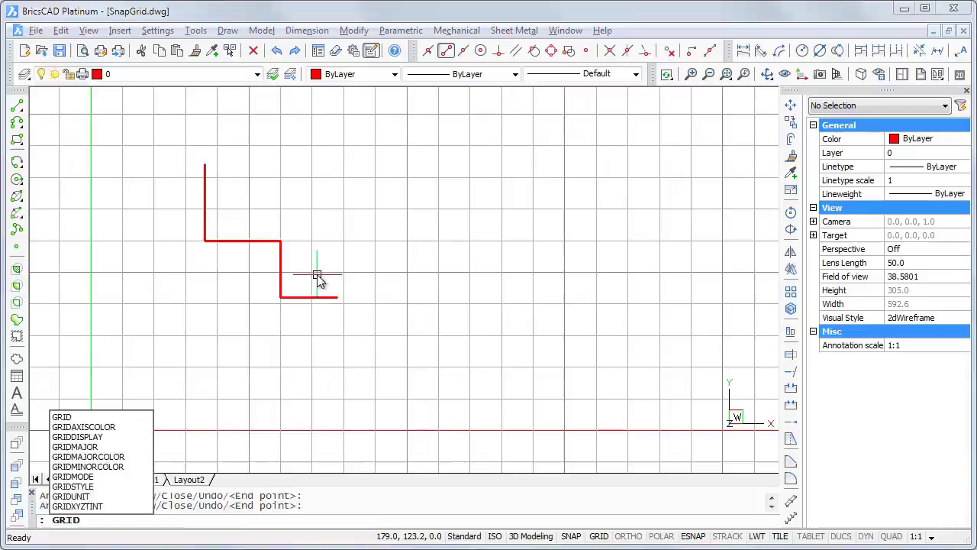
Use GRID's Sync to Snap option so the grid matches the 15-unit snap spacing.
key(Return)
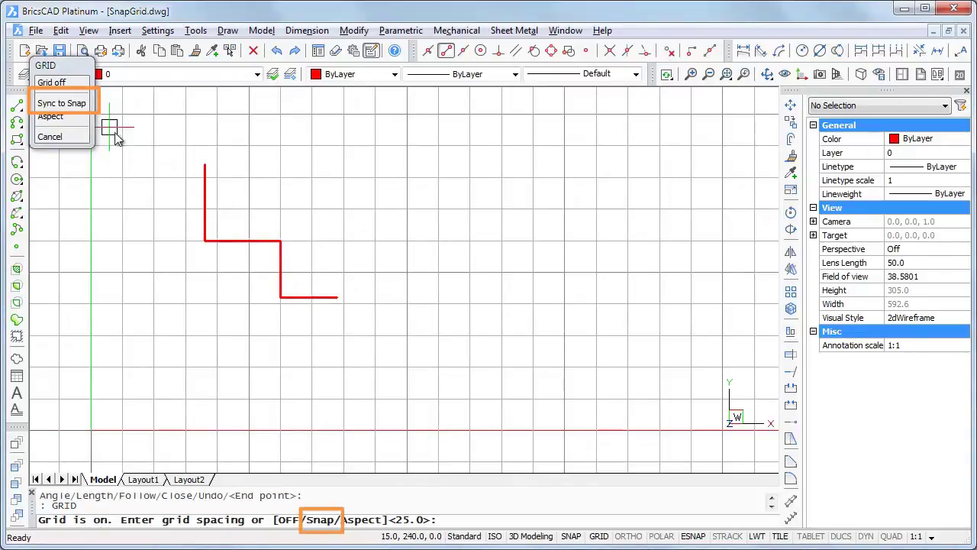
click(81, 106)
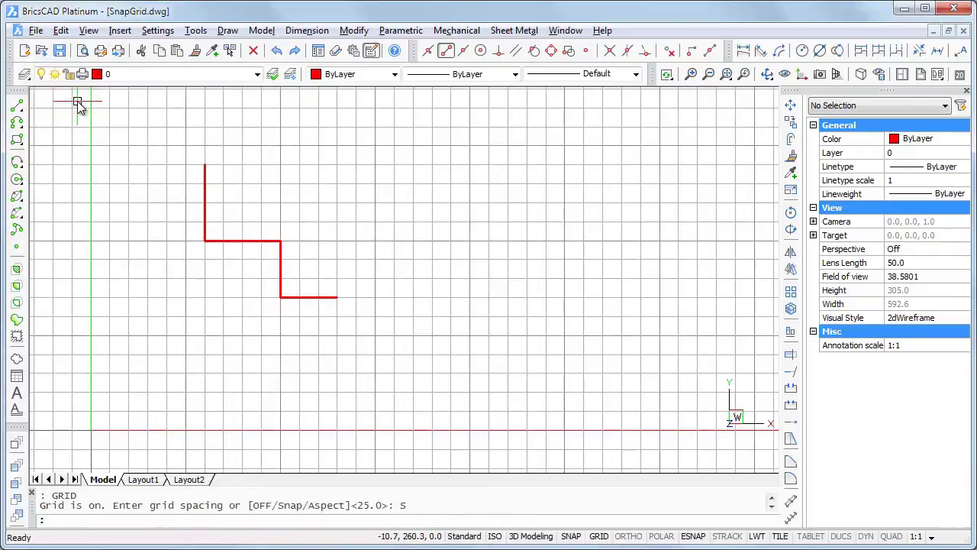
Continue the red line from its end with snapped segments down, right, and back up.
click(18, 107)
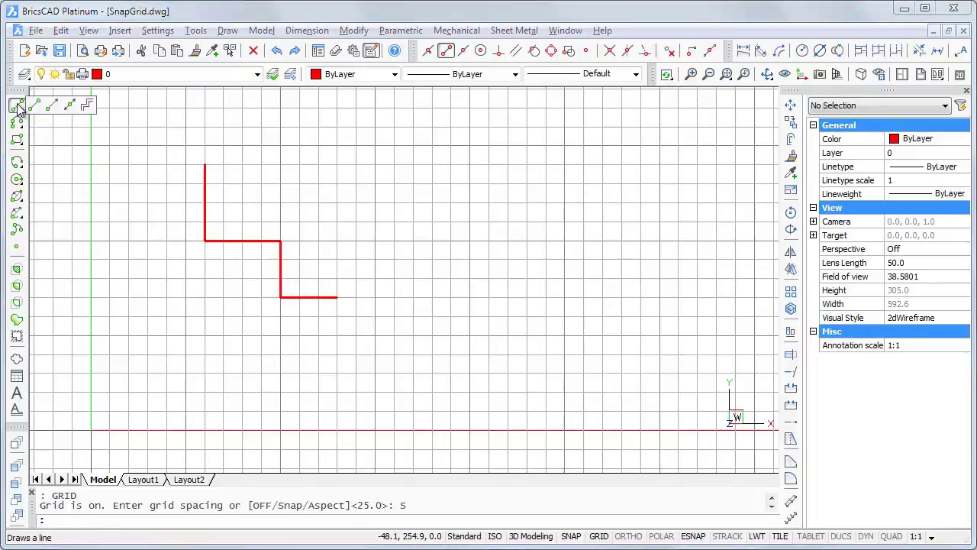
click(336, 297)
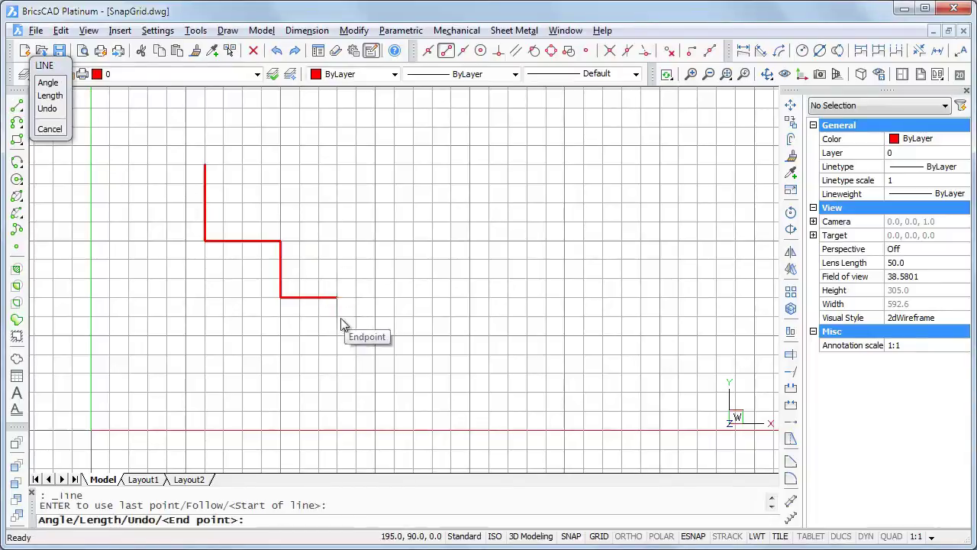
click(337, 373)
click(413, 373)
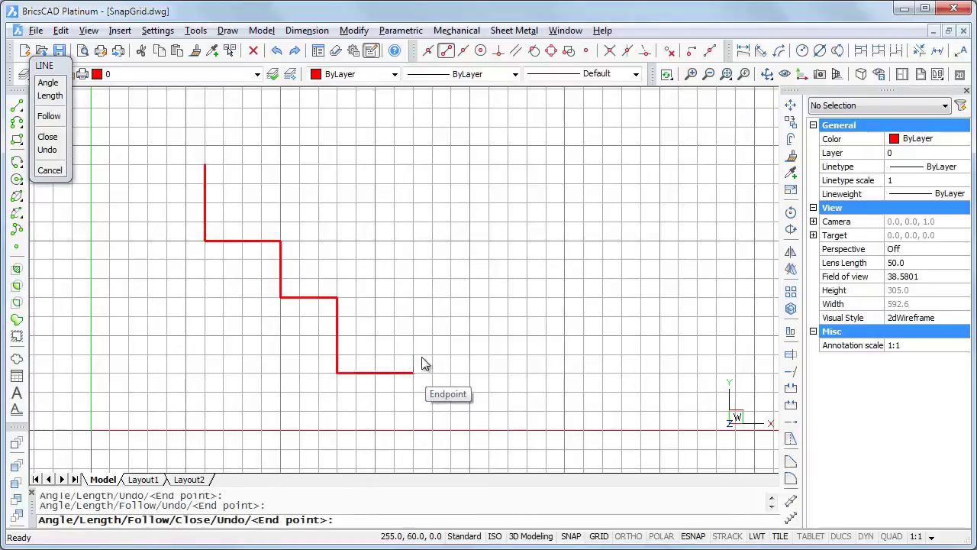
click(413, 279)
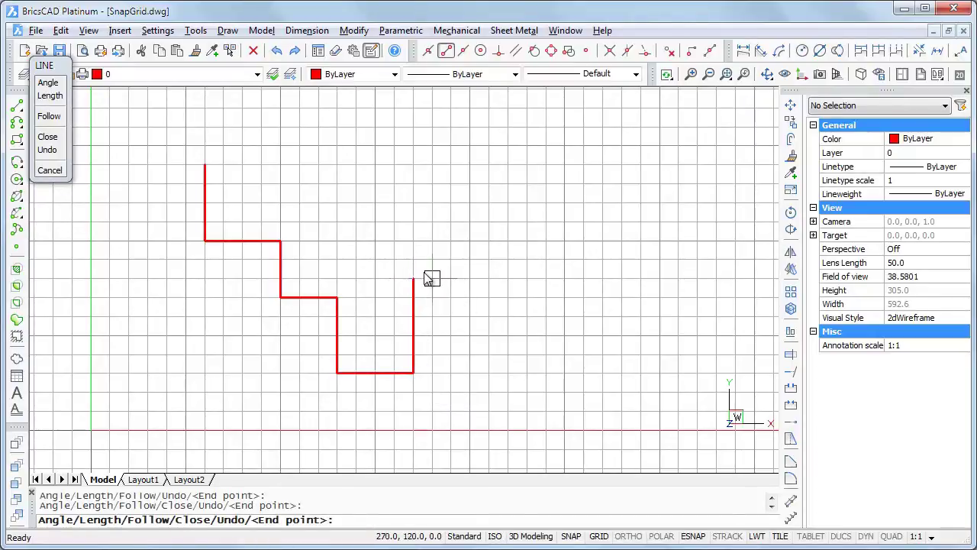
key(Return)
text(SNAP)
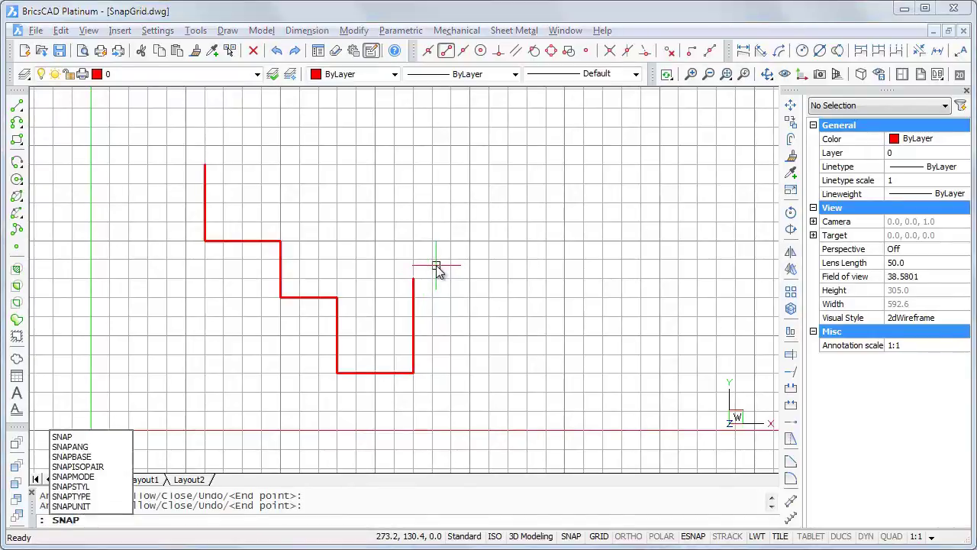
Change the snap spacing to 10 units with the SNAP command.
key(Return)
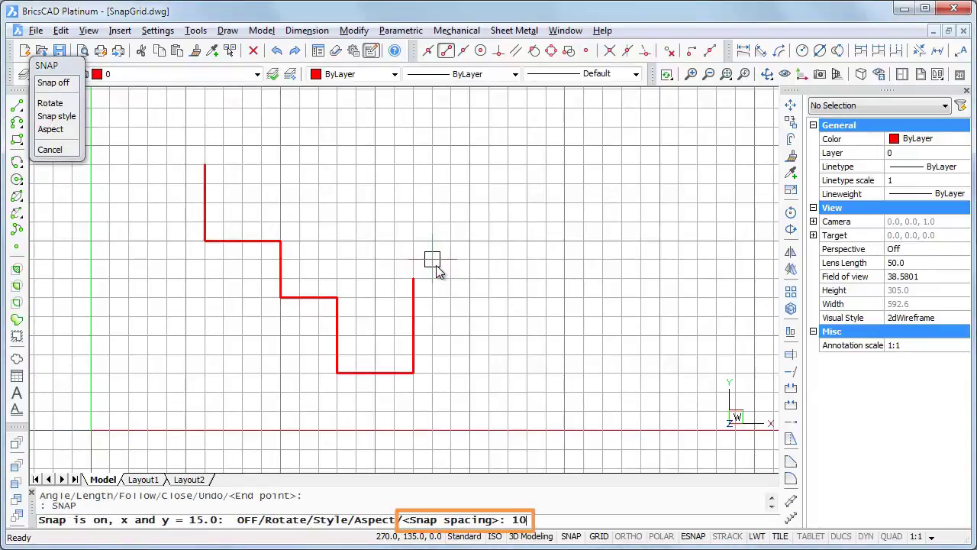
key(Return)
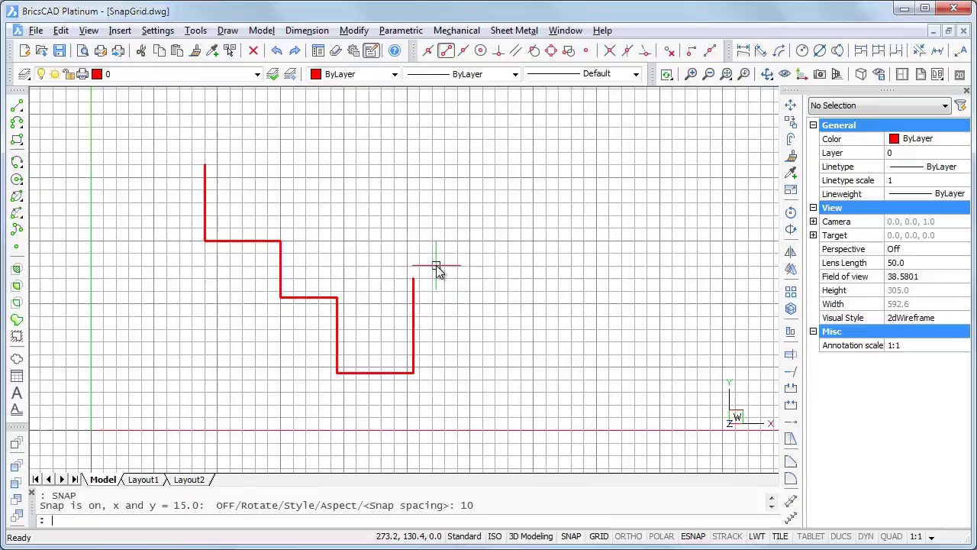
Extend the stepped line from its right end one 10-unit step right, then up.
click(17, 105)
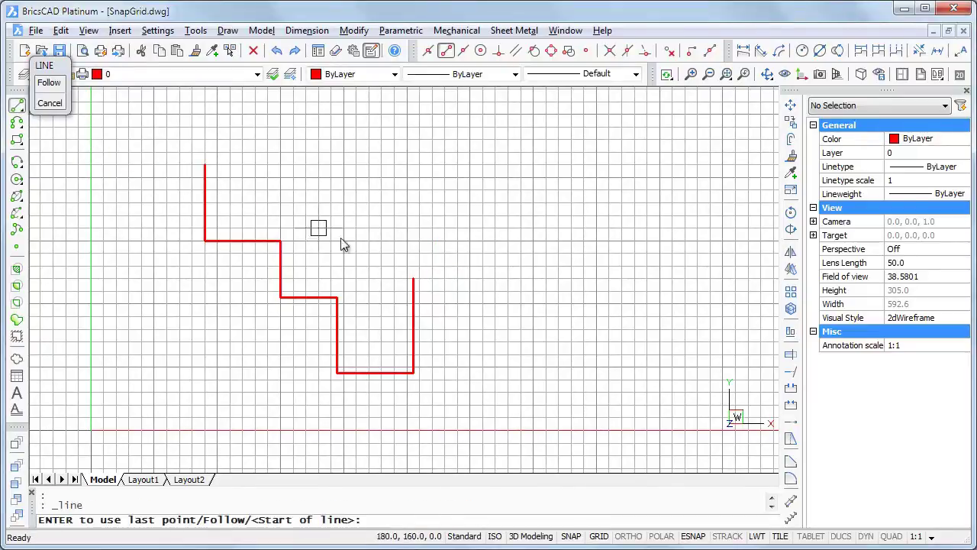
click(410, 279)
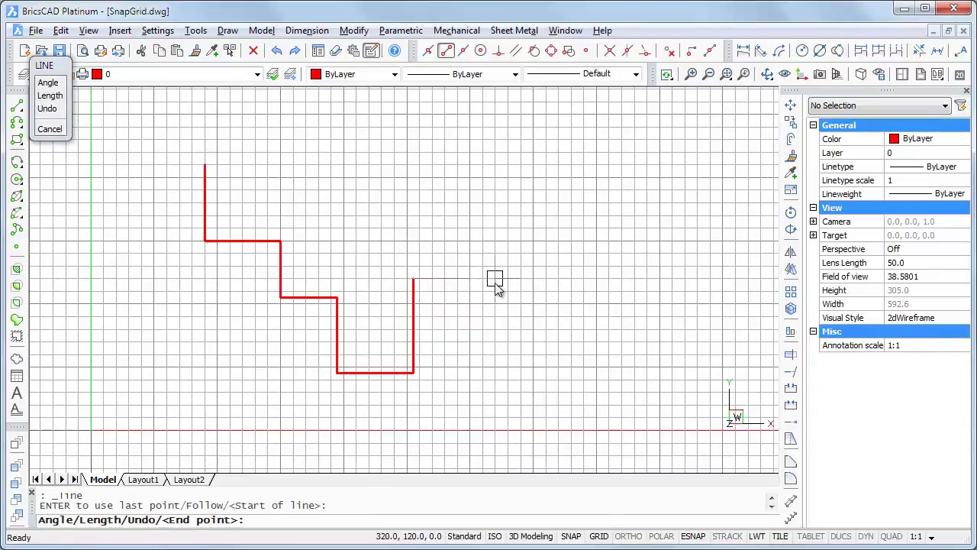
click(495, 278)
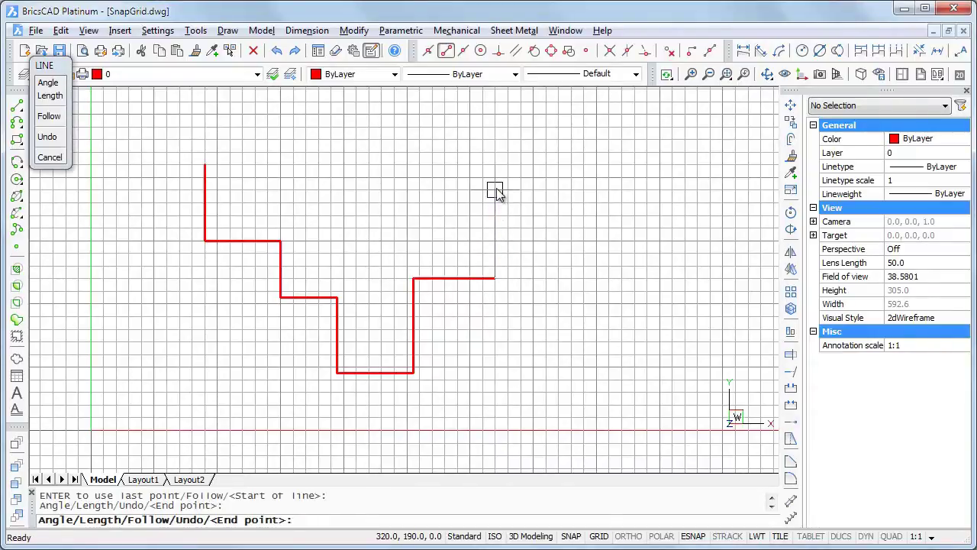
click(496, 194)
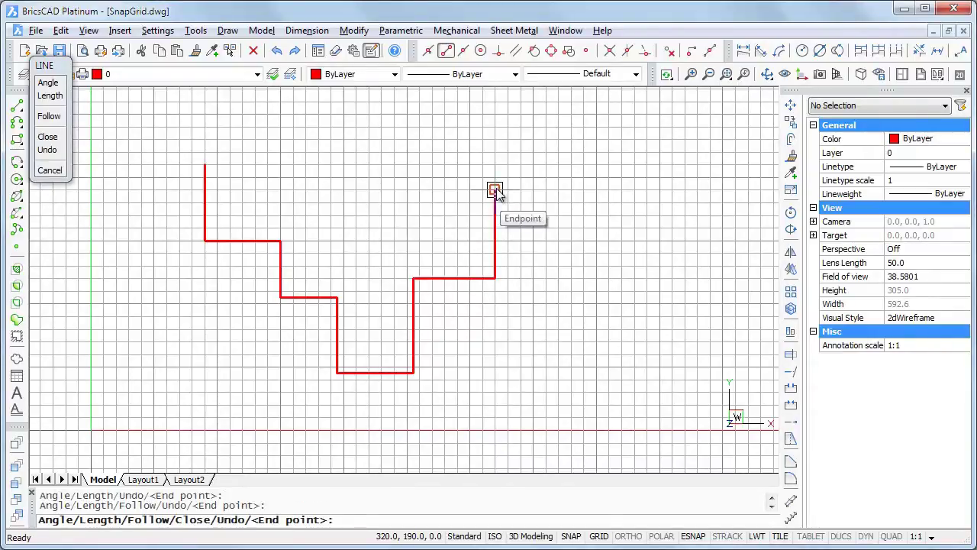
key(Return)
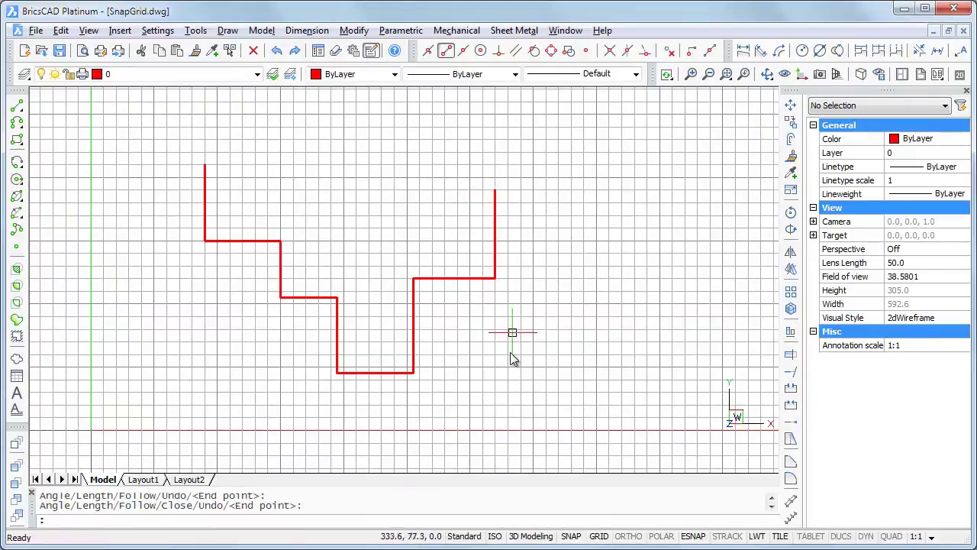
Switch the coordinate readout to relative, then draw a line right 70 and down 50.
right_click(434, 539)
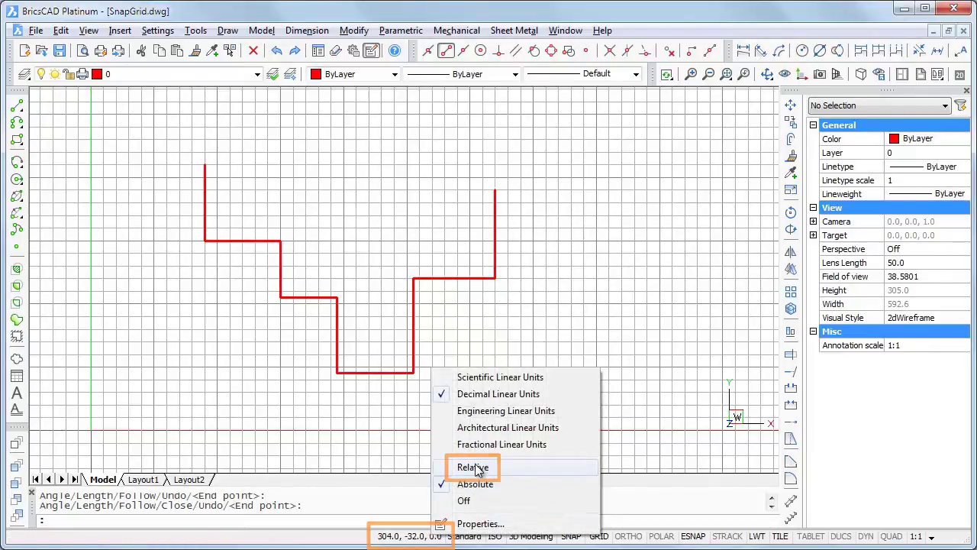
click(475, 467)
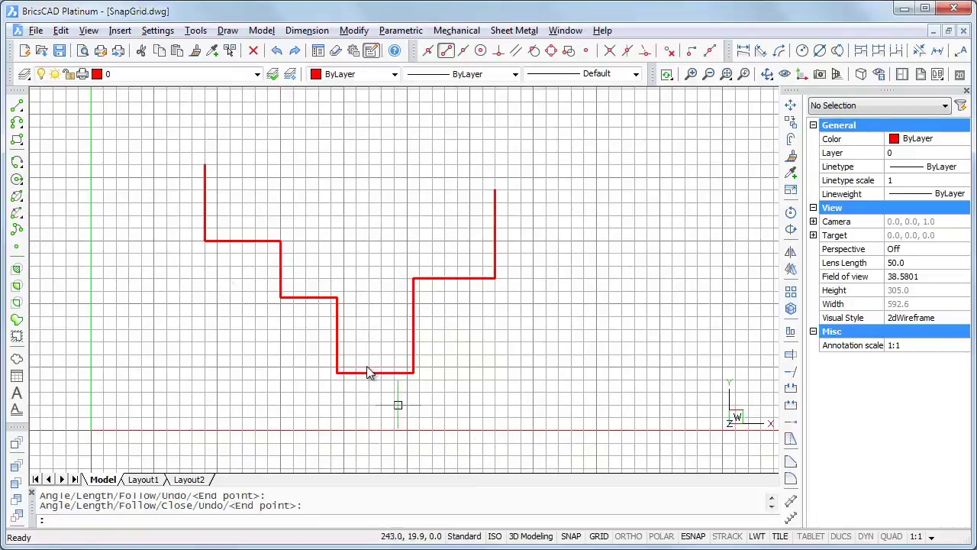
click(18, 107)
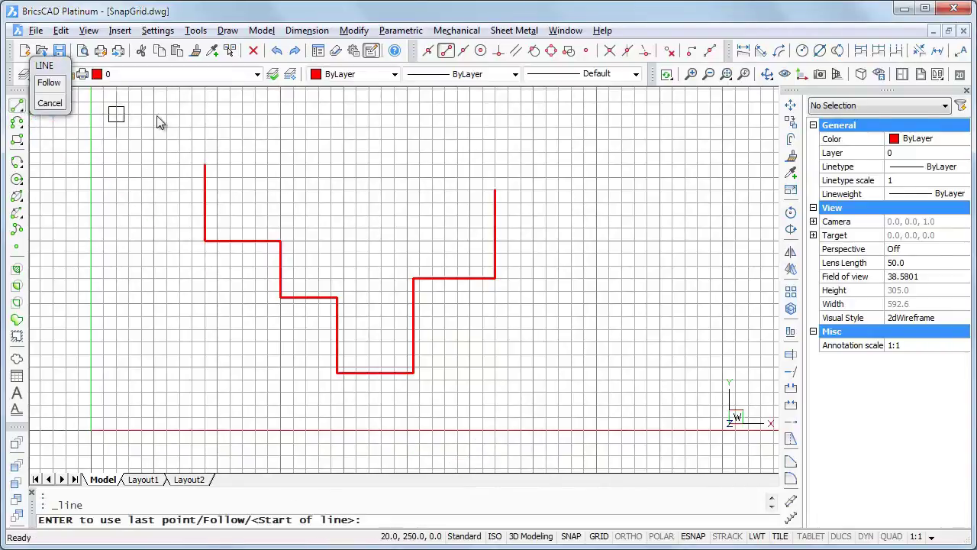
click(368, 153)
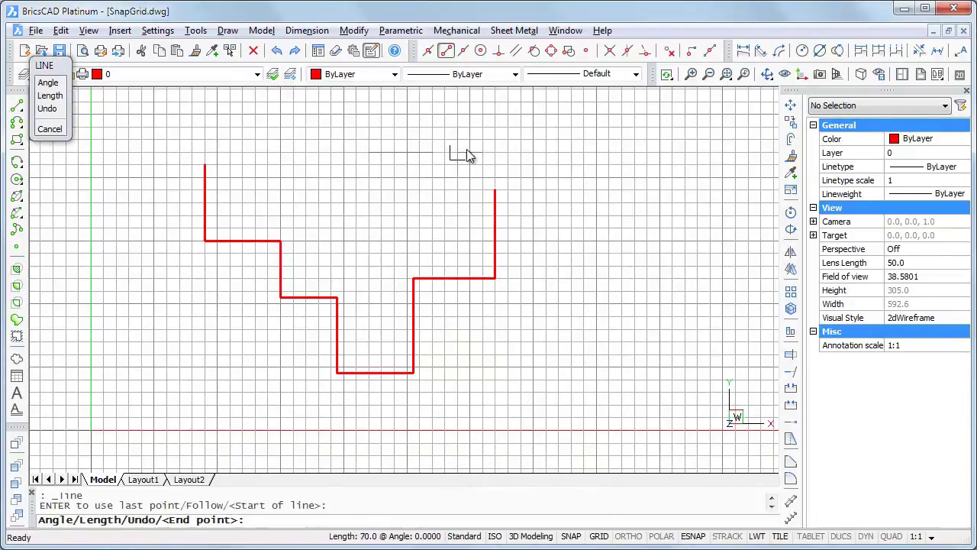
click(483, 152)
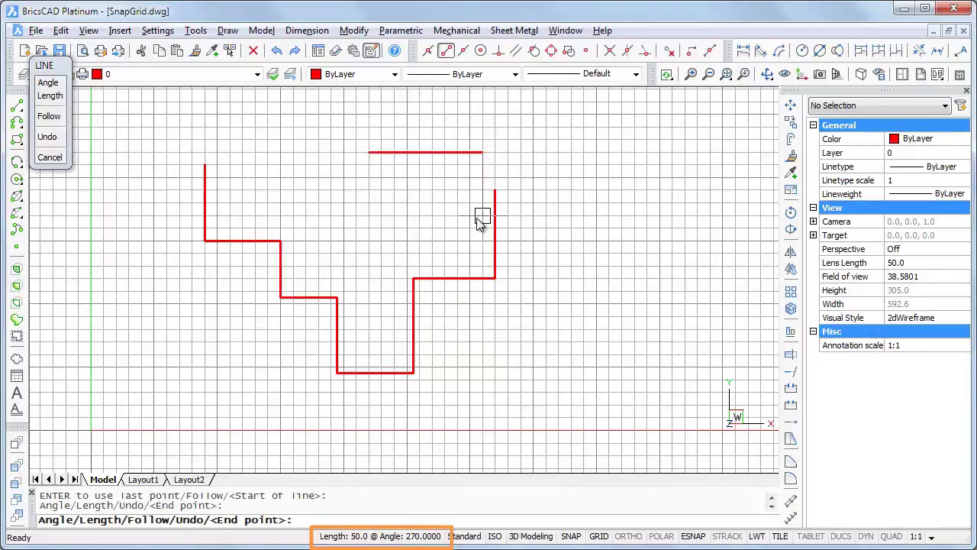
click(482, 217)
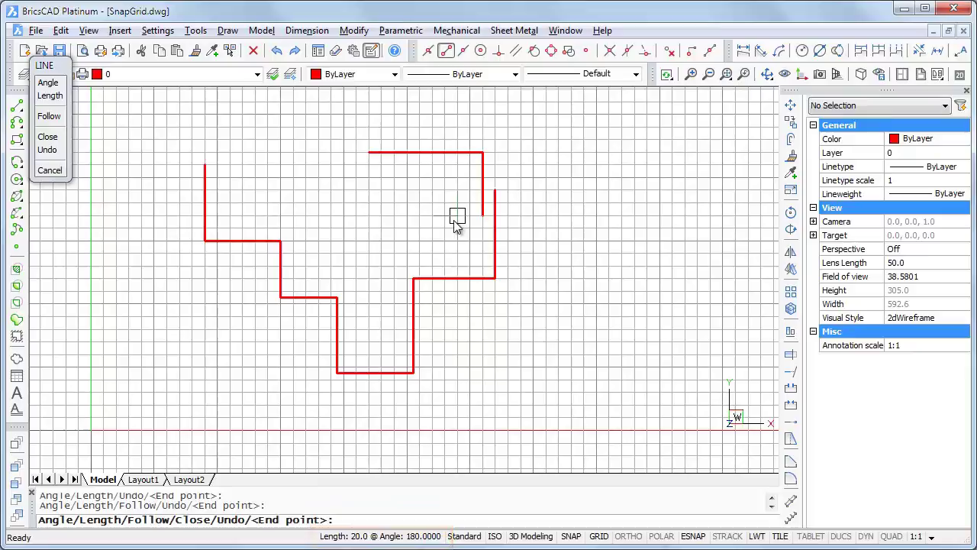
key(Escape)
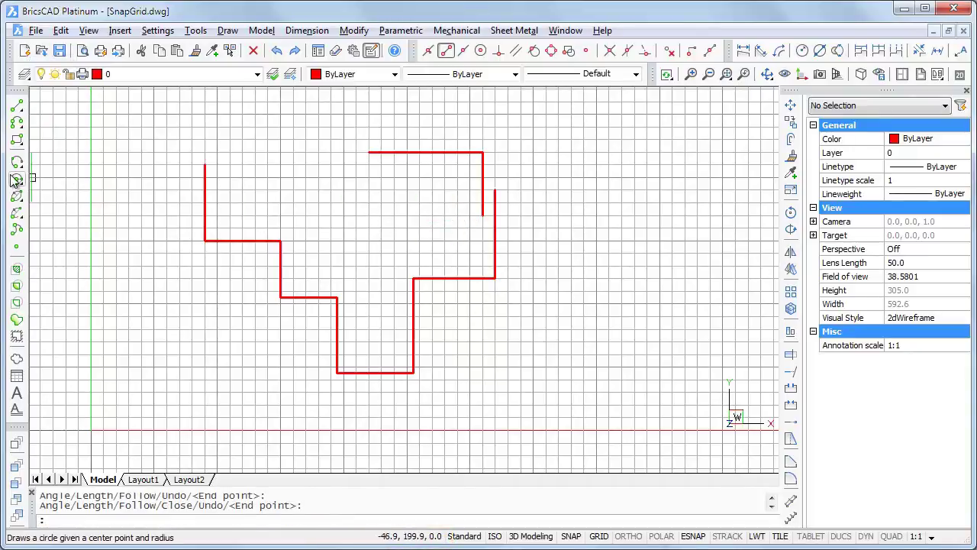
Draw a red circle centred on the top line's left endpoint, overlapping the line.
click(17, 179)
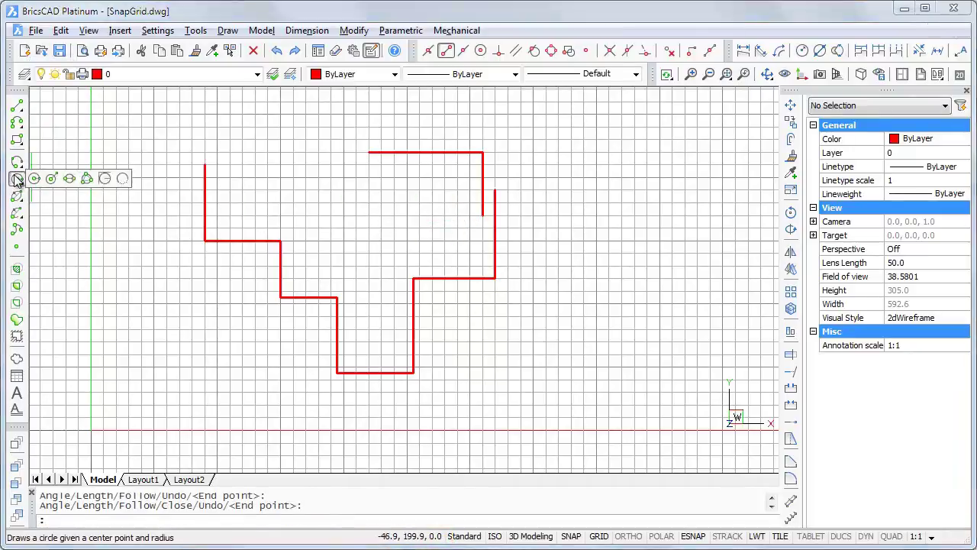
click(369, 152)
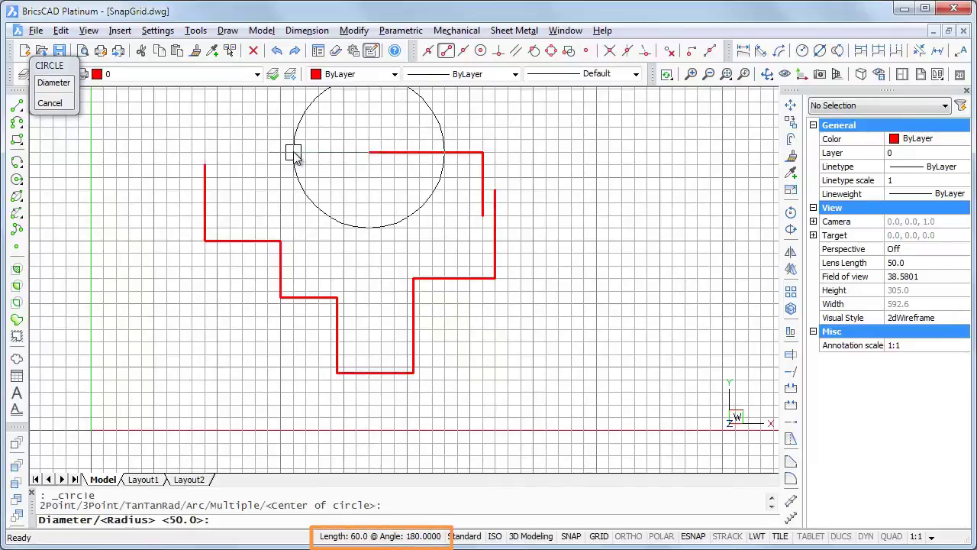
click(305, 155)
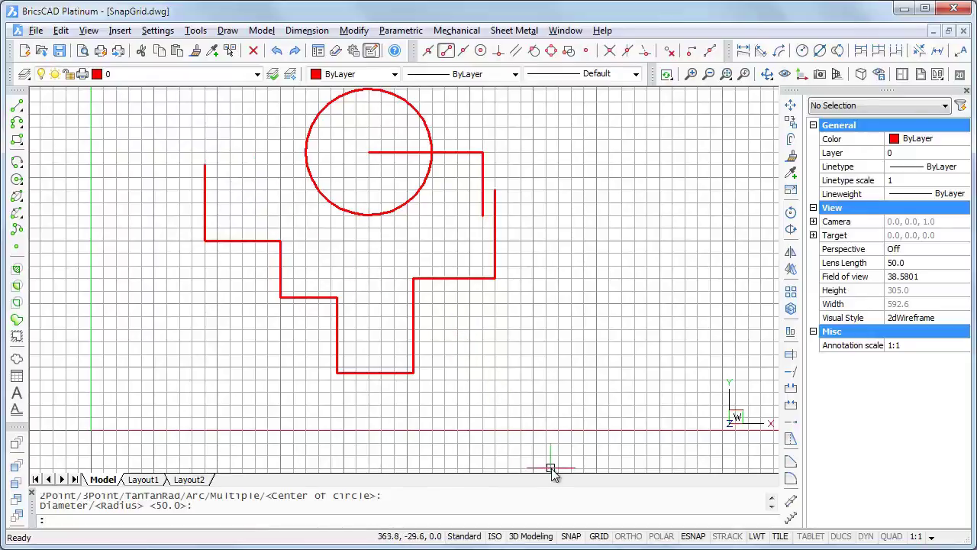
In Snap and Grid settings, keep the grid shown beyond limits and enable Dotted grid in 2D model space.
right_click(572, 540)
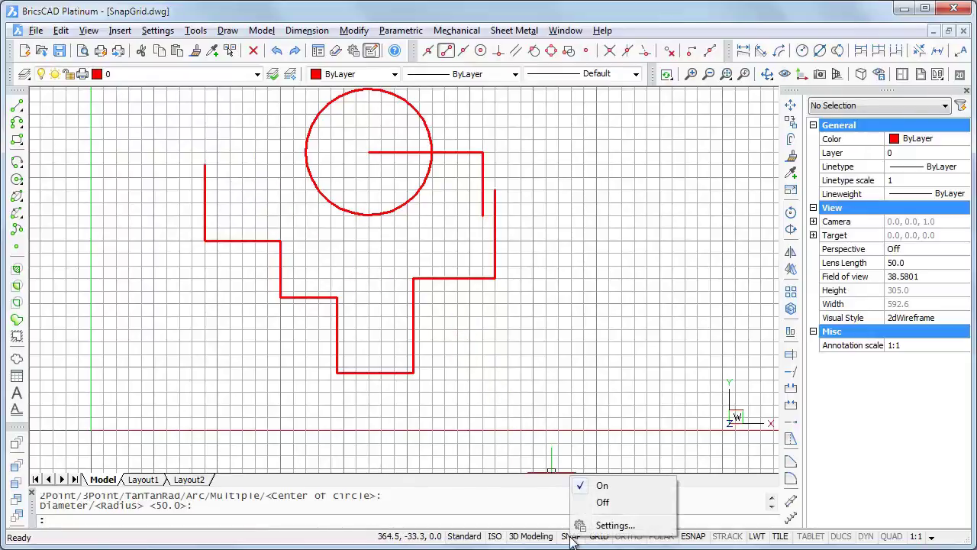
click(615, 526)
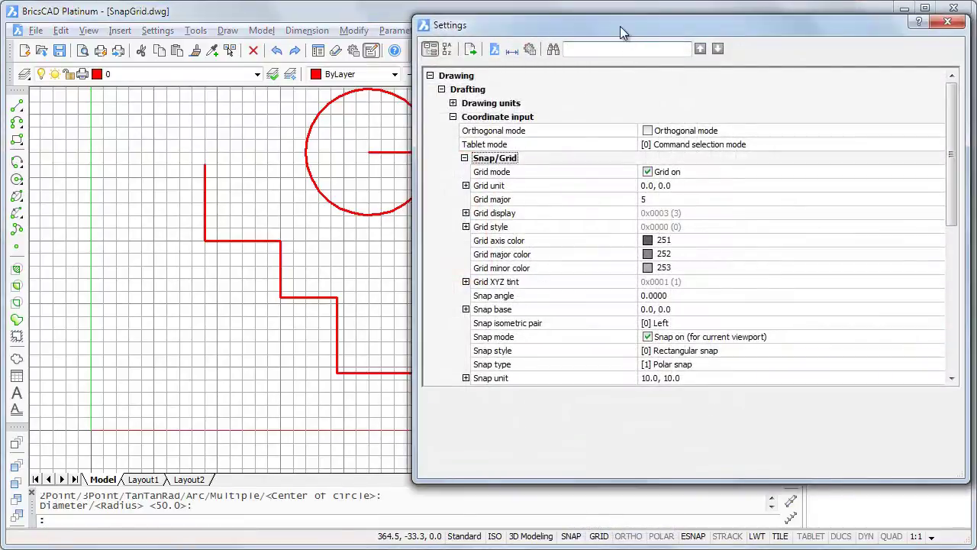
drag(620, 26, 353, 48)
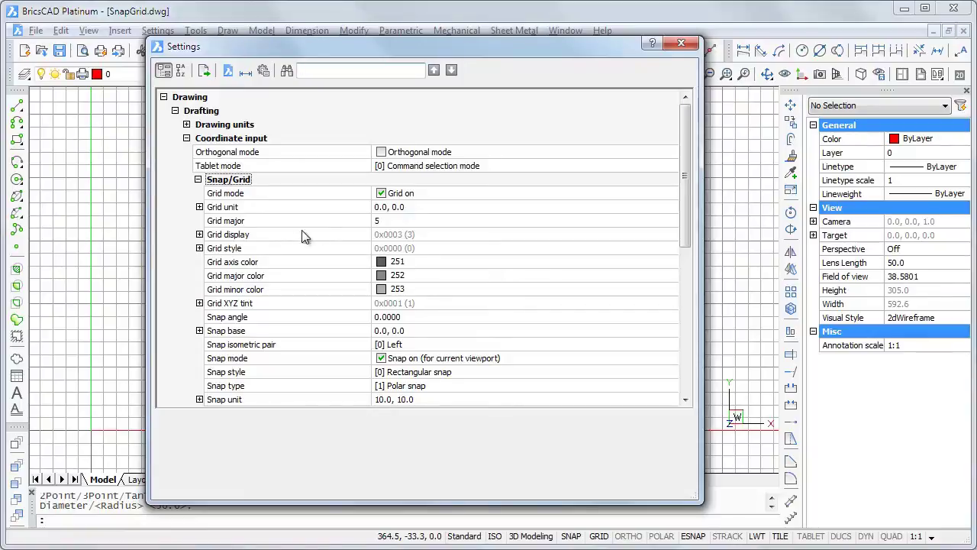
click(199, 234)
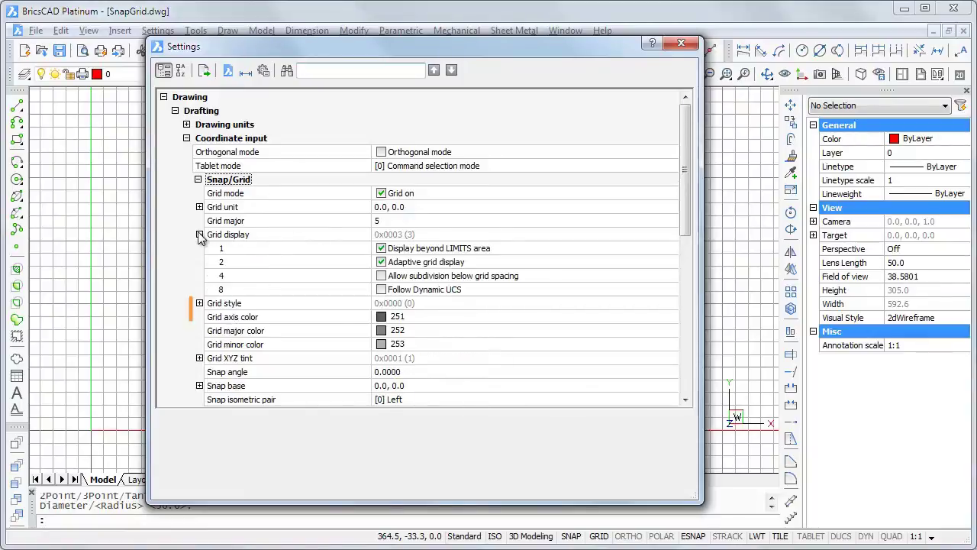
click(382, 249)
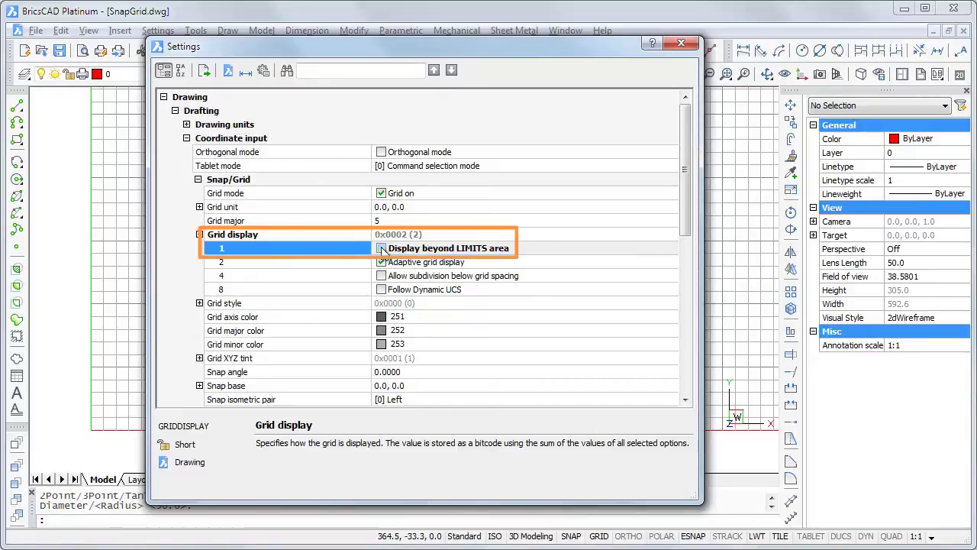
click(382, 249)
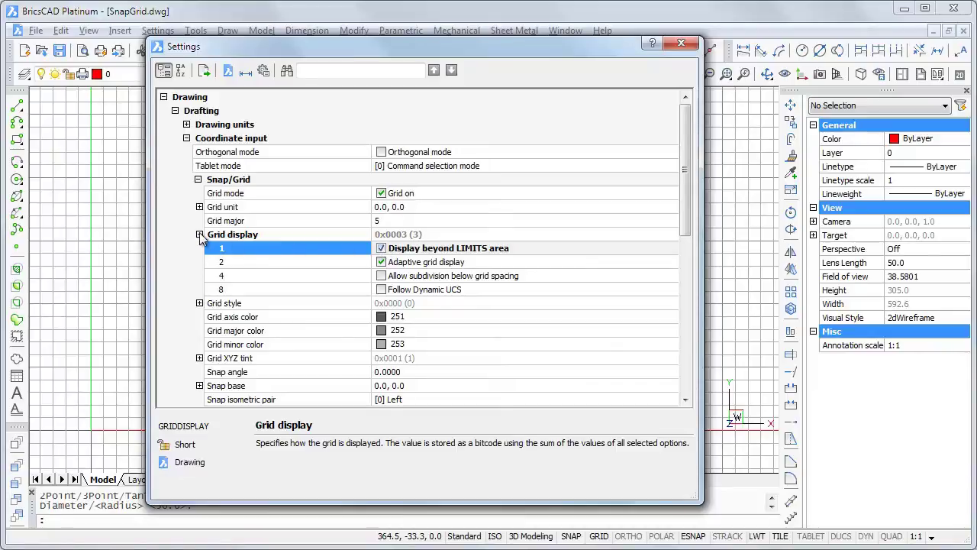
click(200, 303)
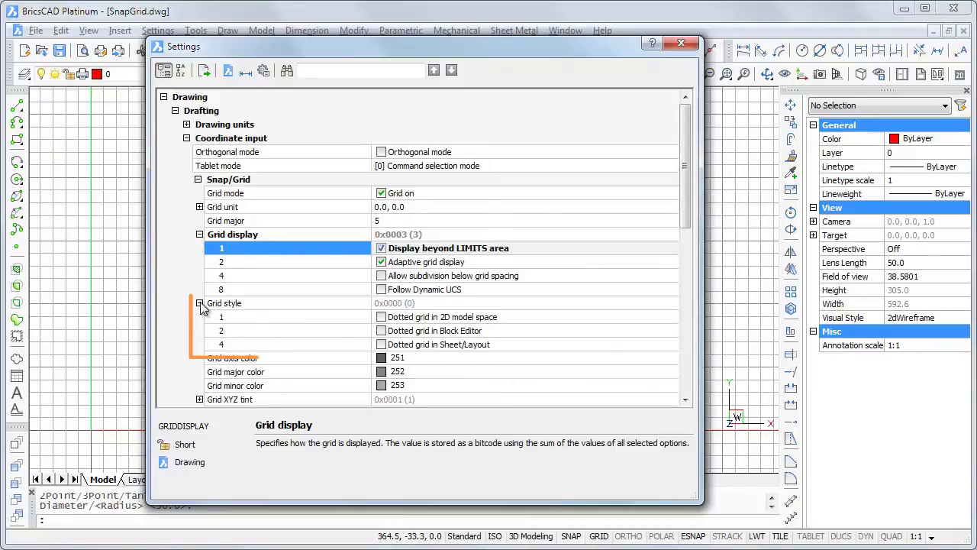
click(381, 318)
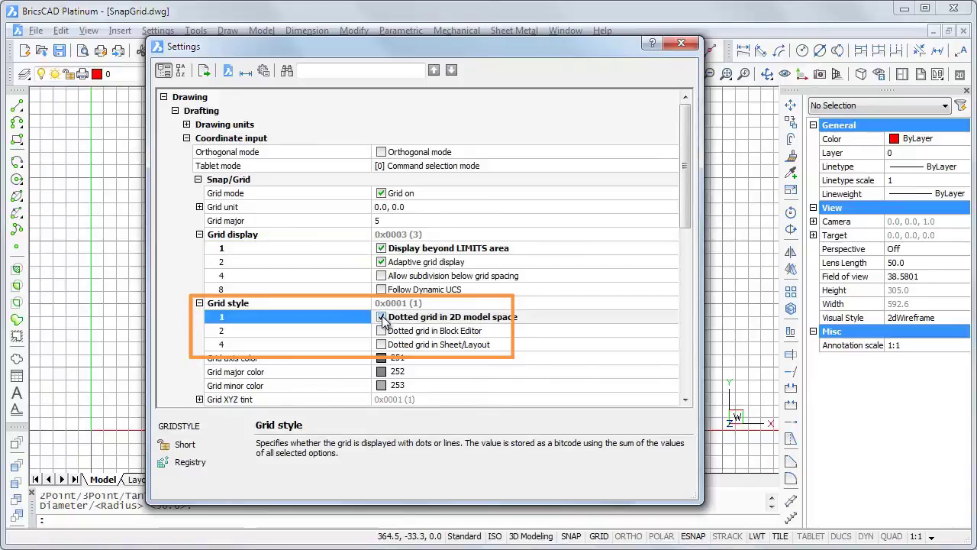
click(682, 43)
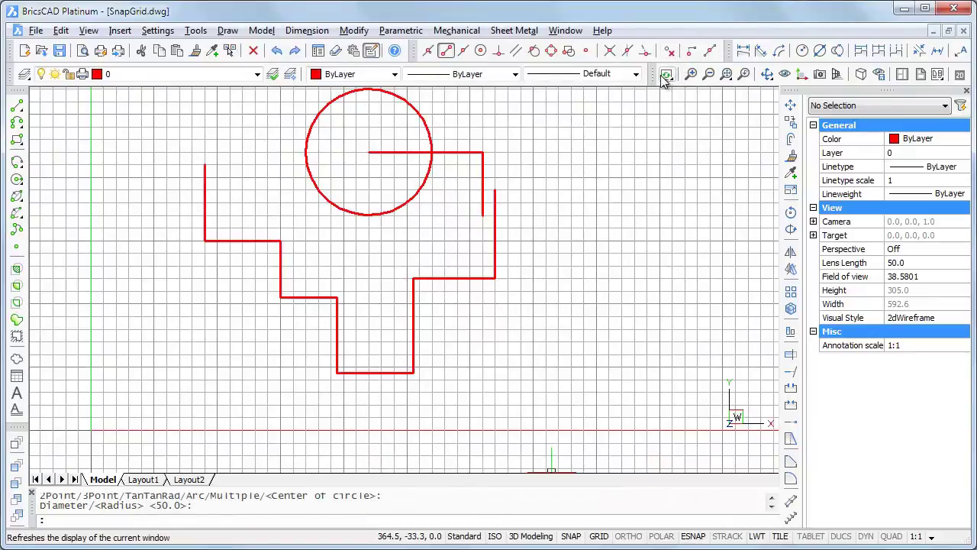
Redraw to see the dotted grid, then untick Dotted grid in 2D model space and redraw.
click(664, 77)
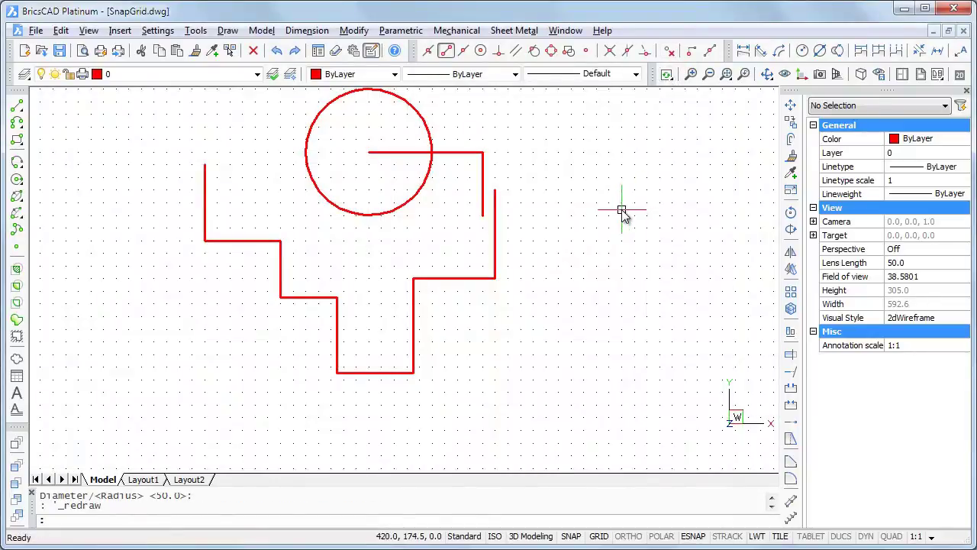
right_click(598, 538)
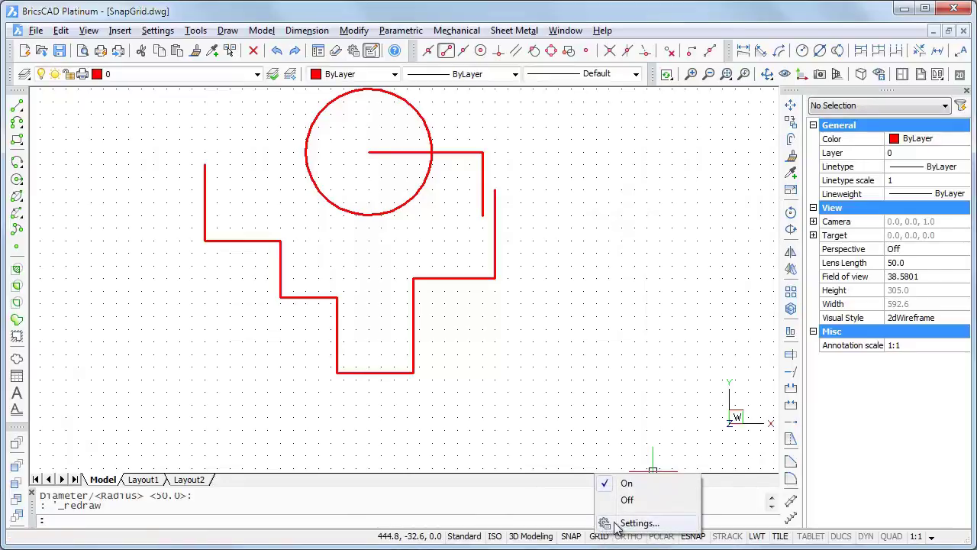
click(624, 525)
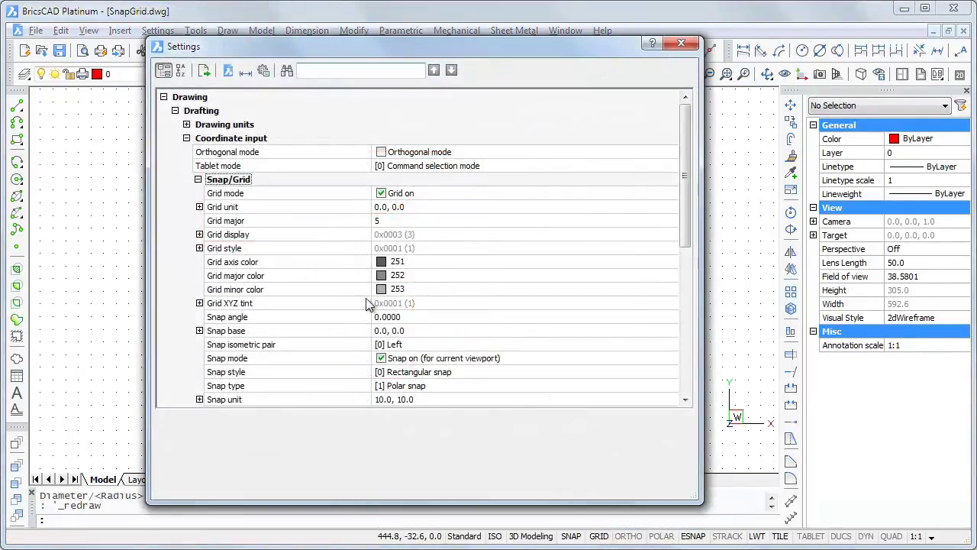
click(199, 249)
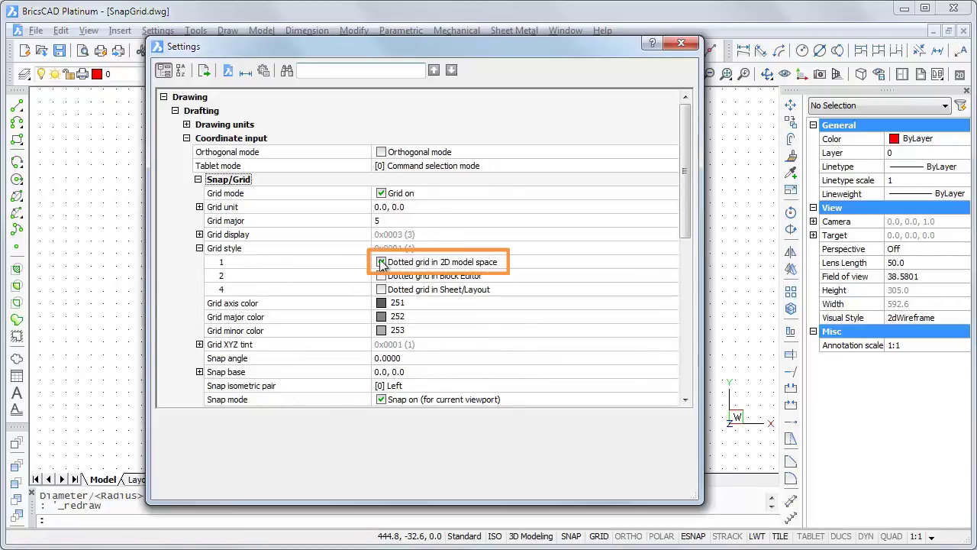
click(381, 261)
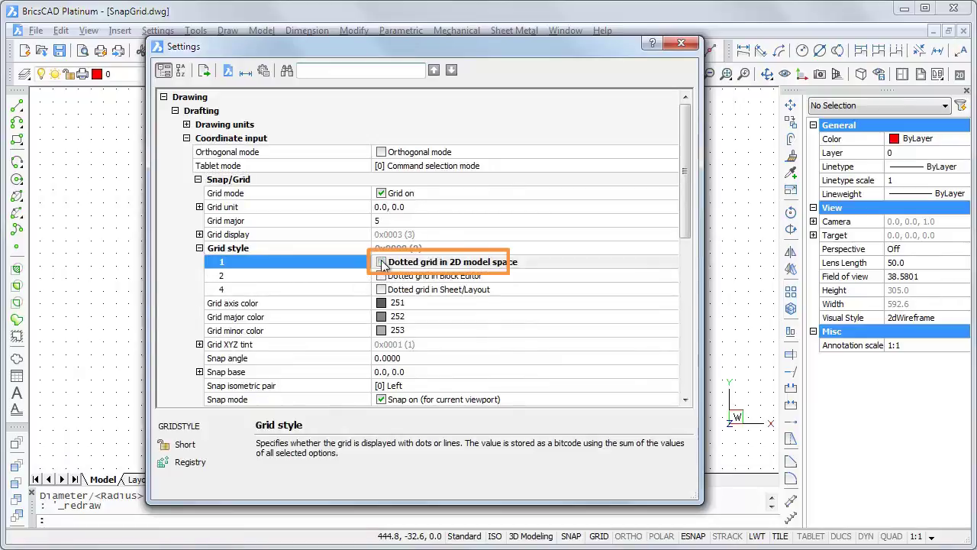
click(679, 46)
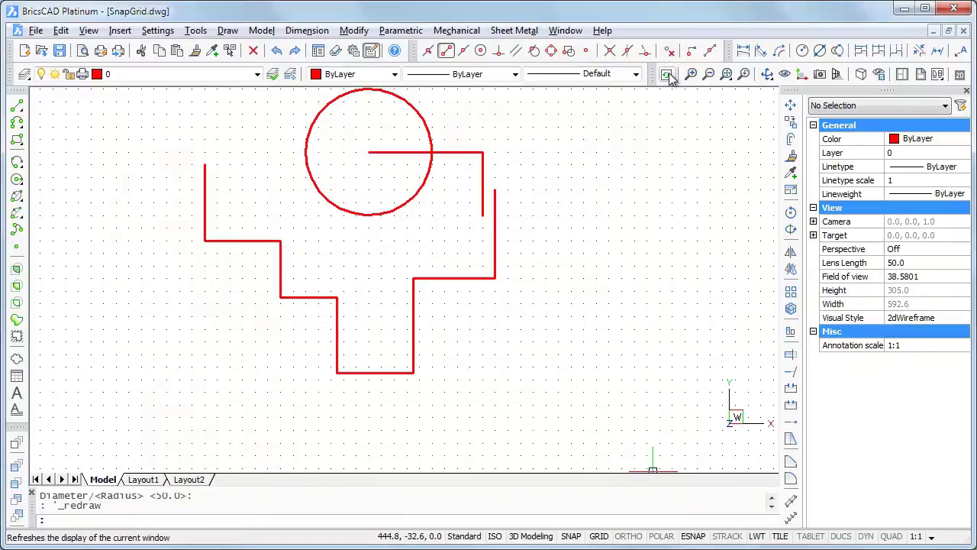
click(668, 76)
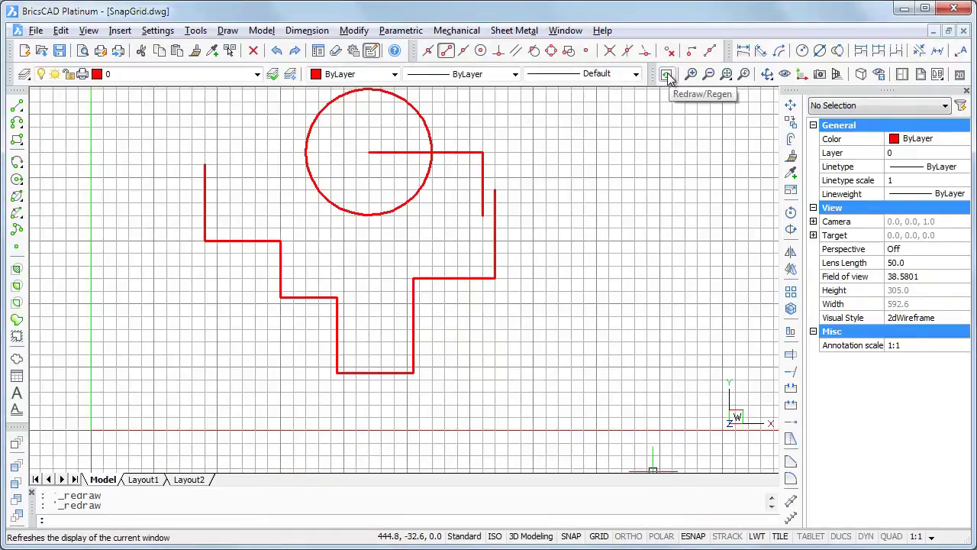